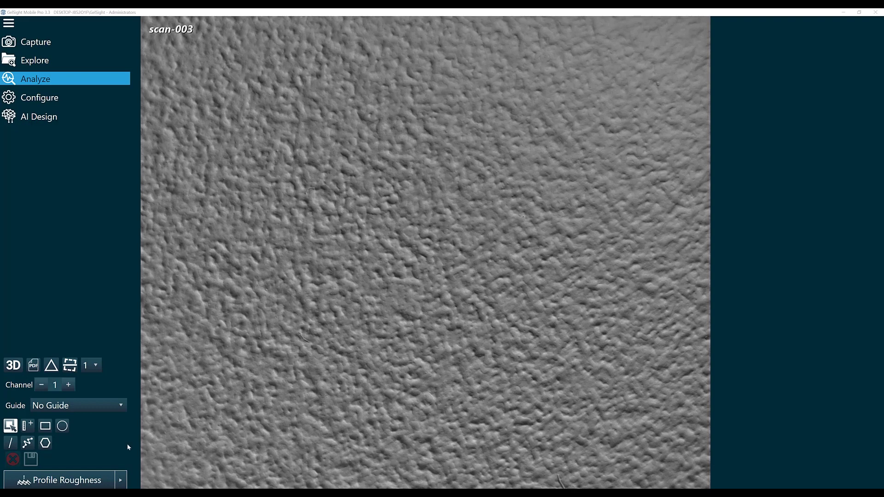
# - Add a Surface Roughness analysis to scan-003 from the analysis routine list
pyautogui.click(121, 480)
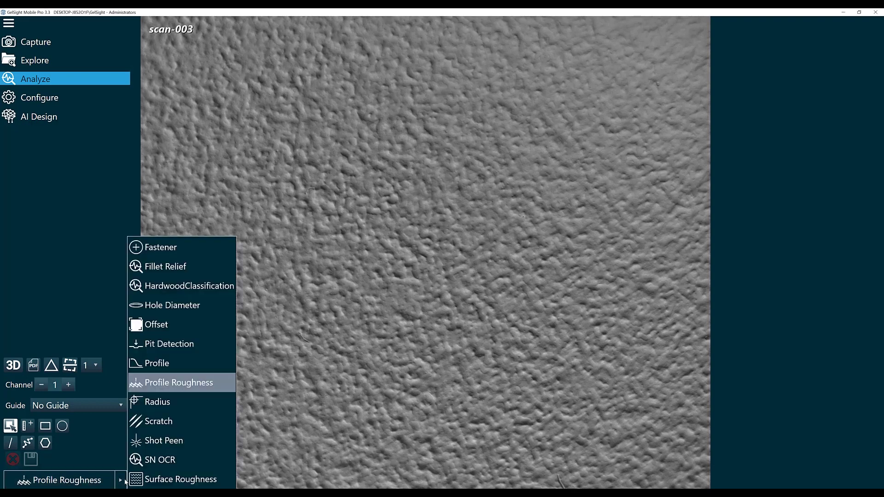
pyautogui.click(162, 479)
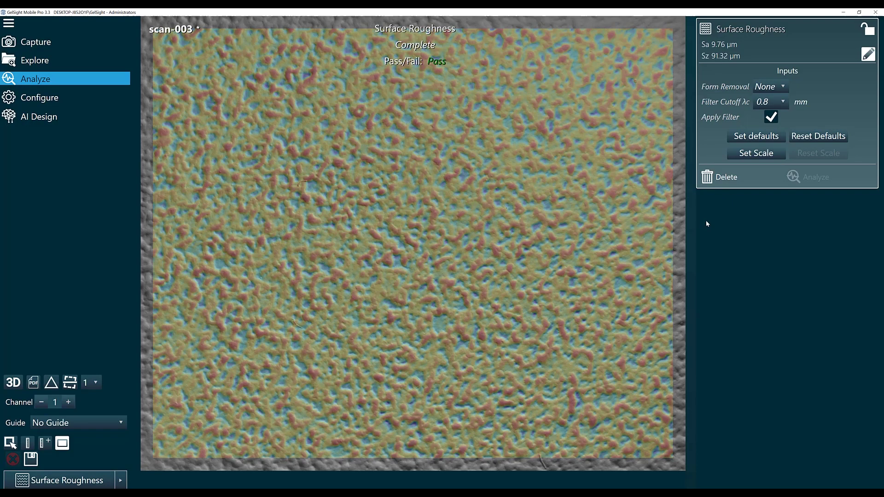
# - Set Surface Roughness form removal to Plane and filter cutoff λc to 2.5 mm
pyautogui.click(783, 89)
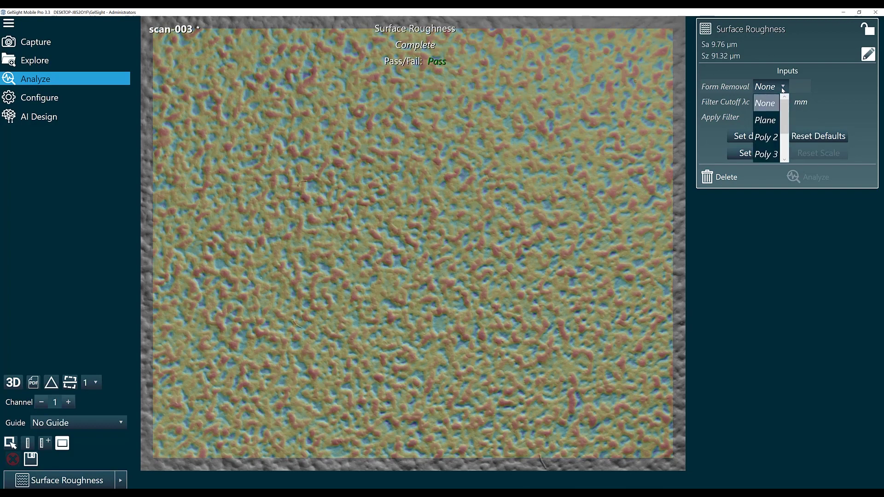
pyautogui.click(768, 120)
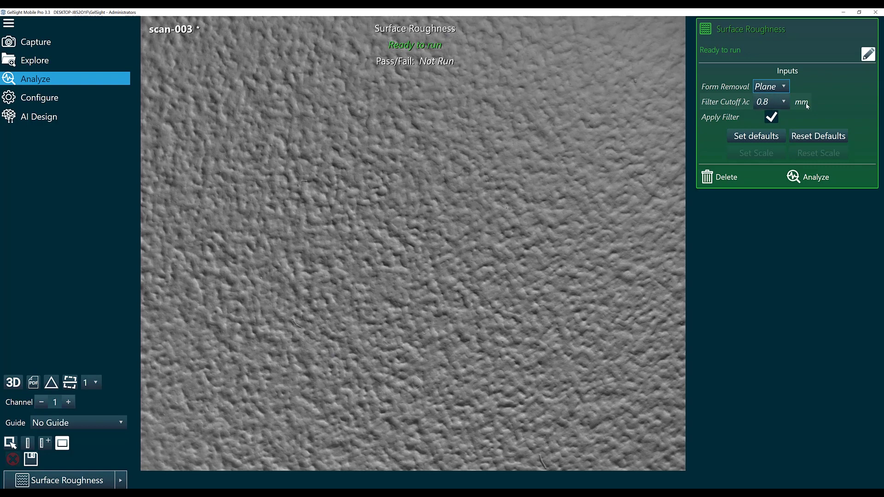
pyautogui.click(783, 103)
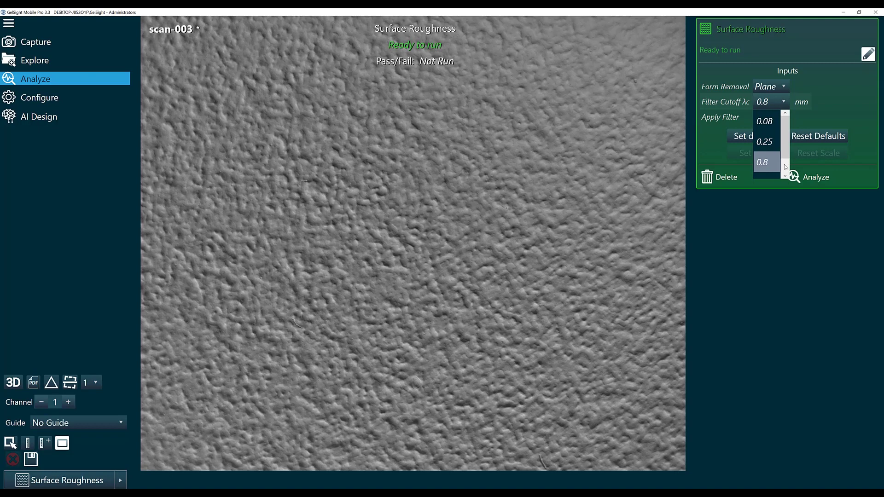
pyautogui.scroll(-1, 783, 164)
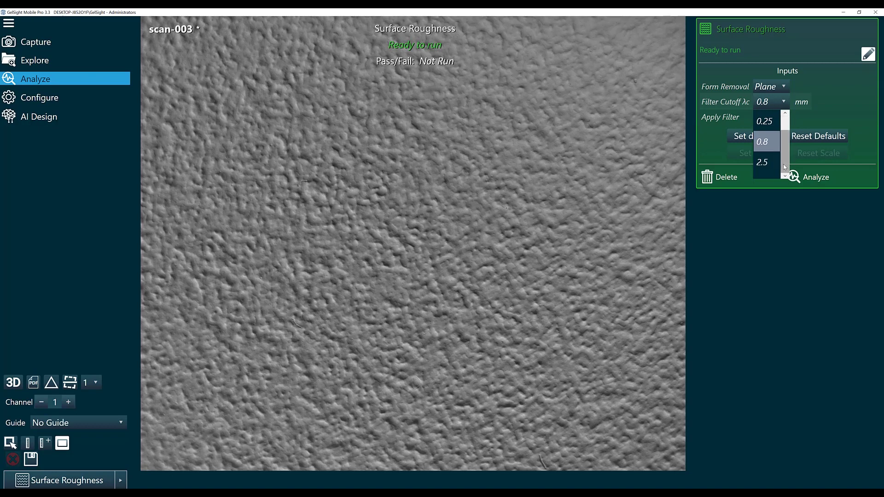
pyautogui.click(759, 163)
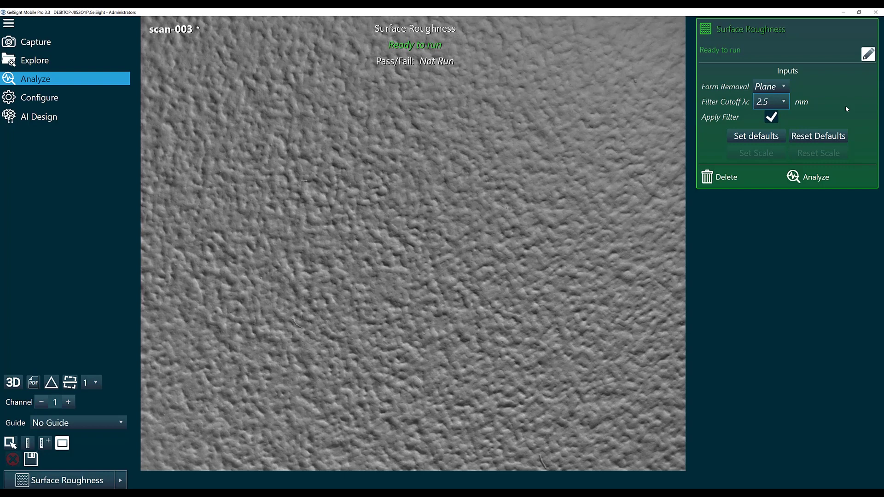
# - Re-run the analysis (Sa 13.14 µm, Pass) and confirm saving these inputs as routine defaults
pyautogui.click(815, 177)
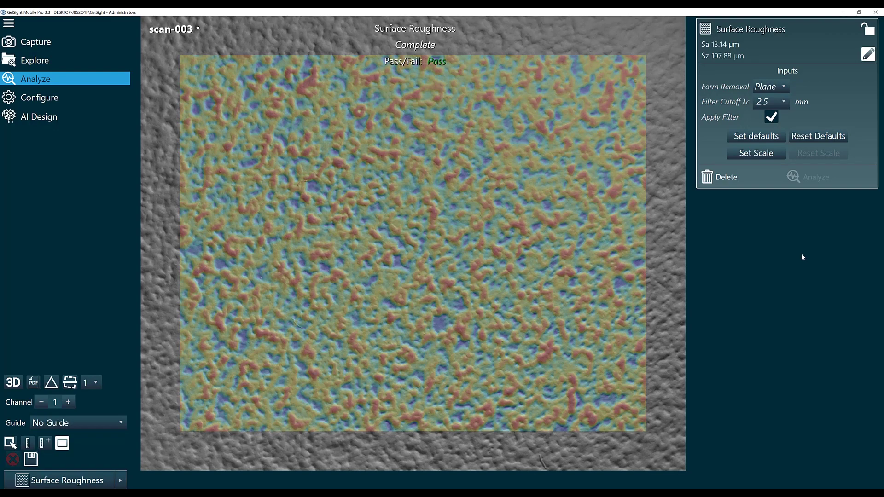
pyautogui.click(765, 136)
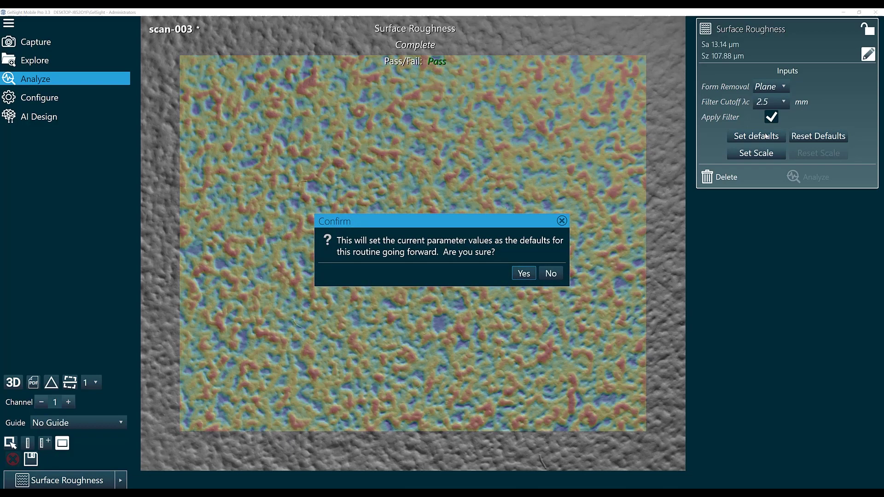
pyautogui.click(524, 273)
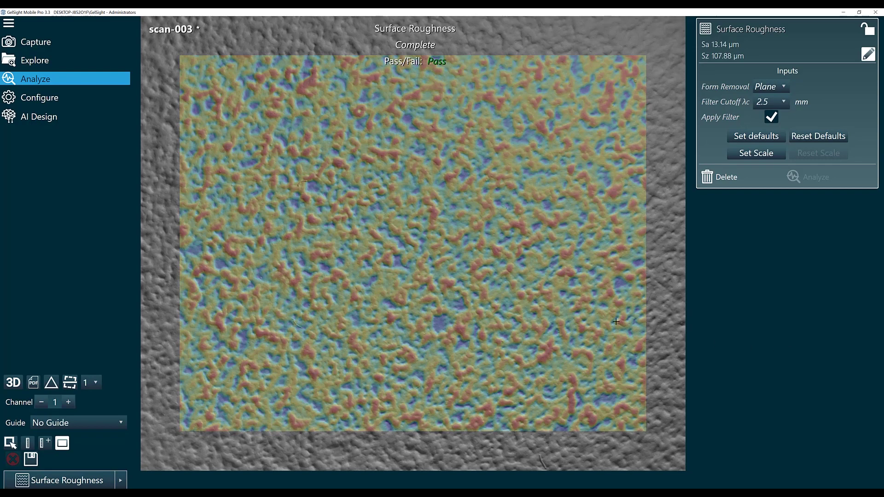
# - Save the scan's changes and give Surface Roughness an Sa pass/fail minimum of 10.00 µm
pyautogui.click(40, 101)
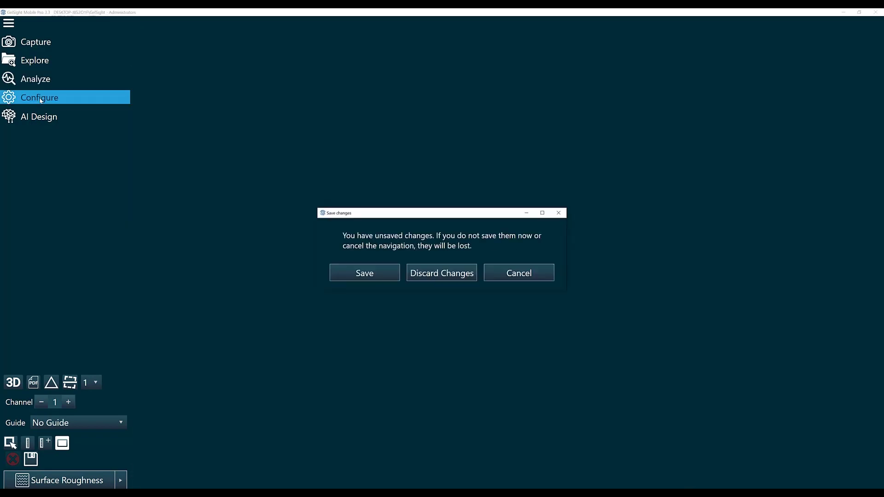
pyautogui.click(358, 275)
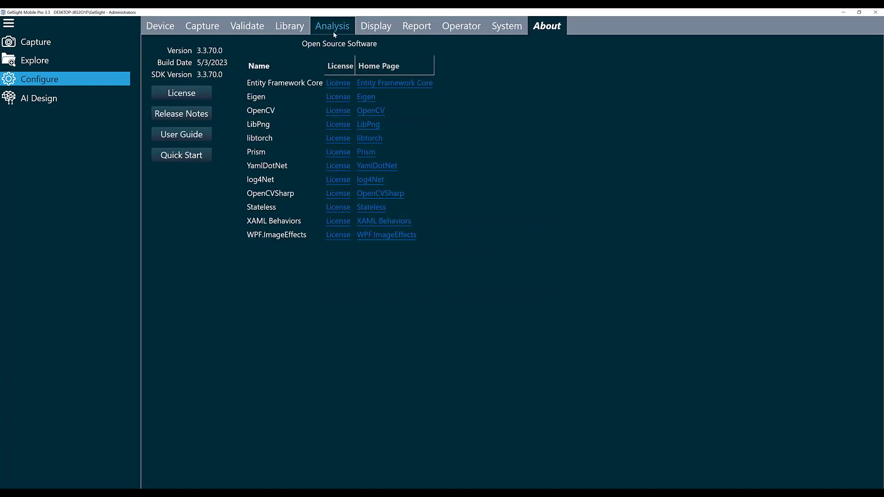
pyautogui.click(333, 32)
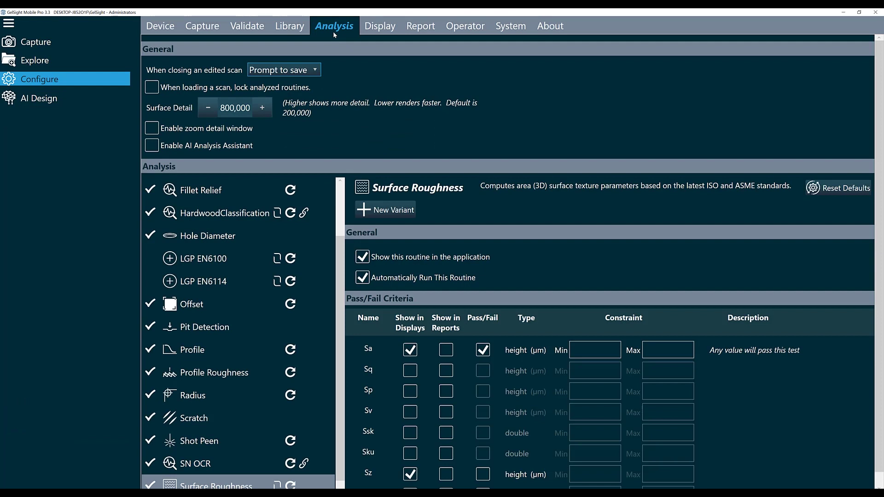
pyautogui.click(244, 484)
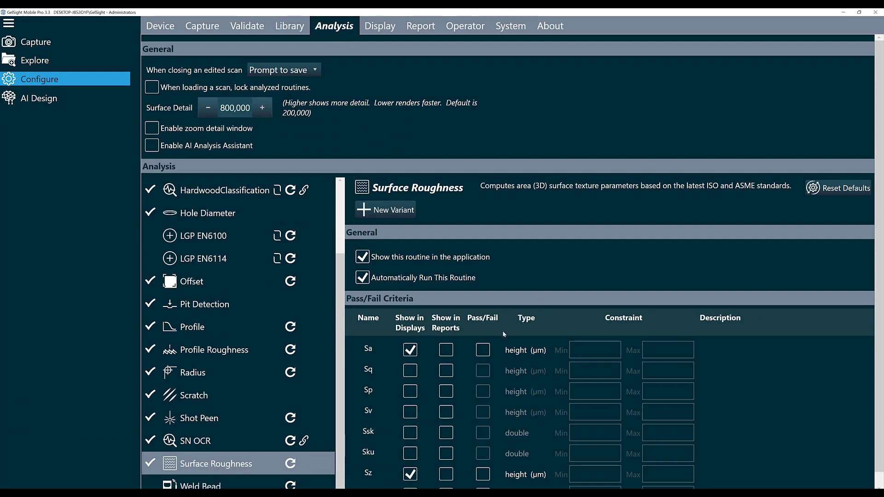
pyautogui.click(483, 351)
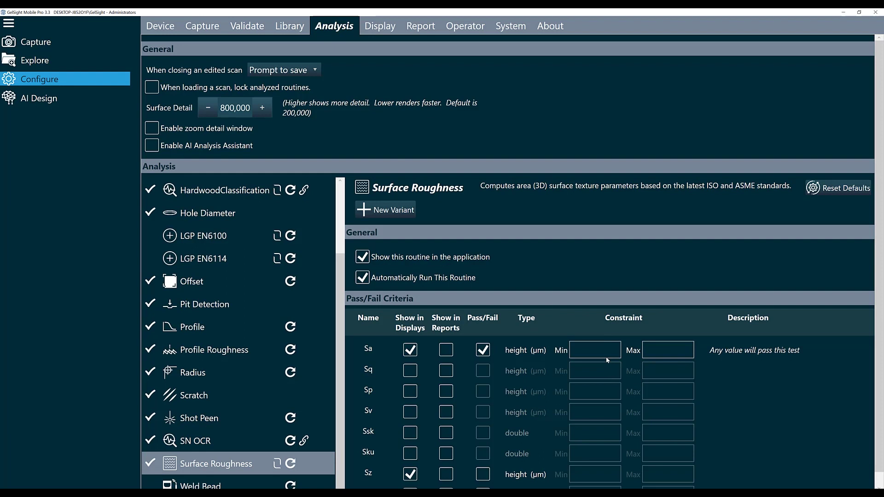
pyautogui.click(593, 351)
pyautogui.write('10.00')
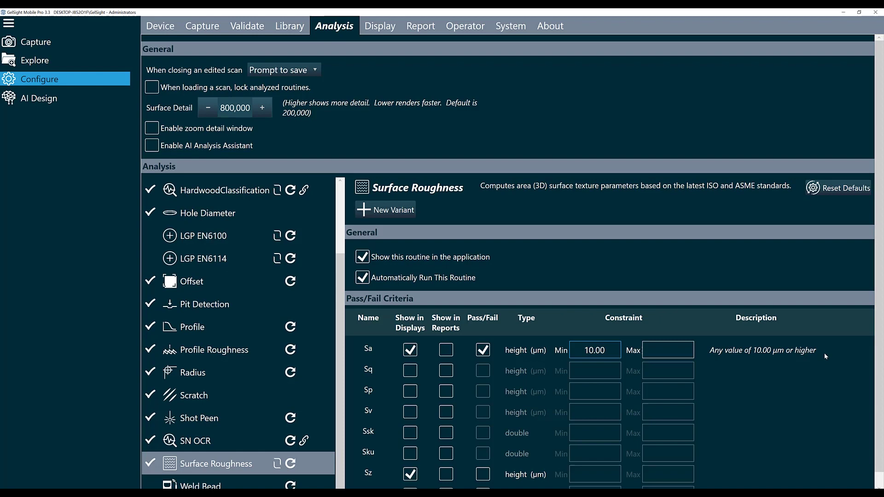
# - Create a SurfaceRoughness folder on the Desktop and use it as the operator capture folder
pyautogui.click(468, 26)
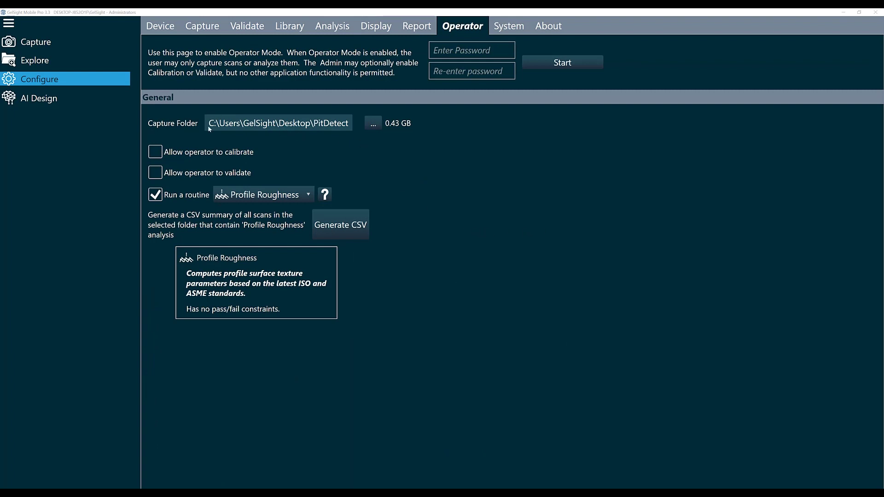
pyautogui.click(374, 124)
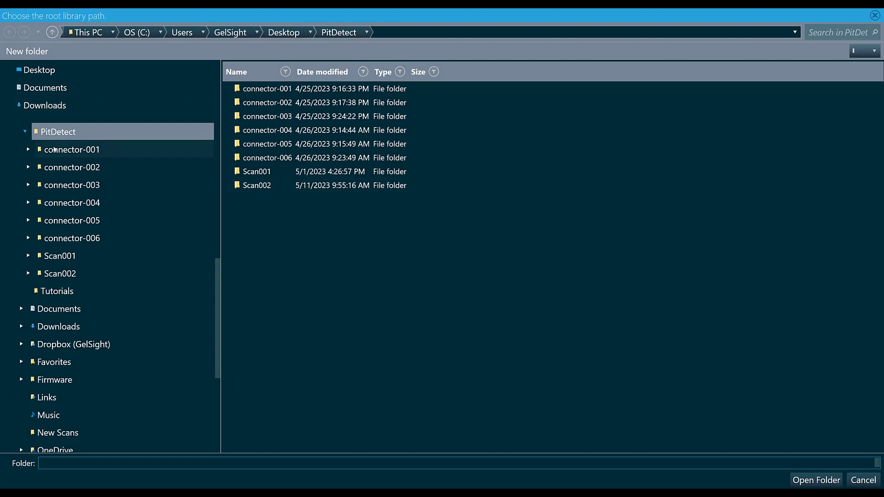
pyautogui.click(55, 71)
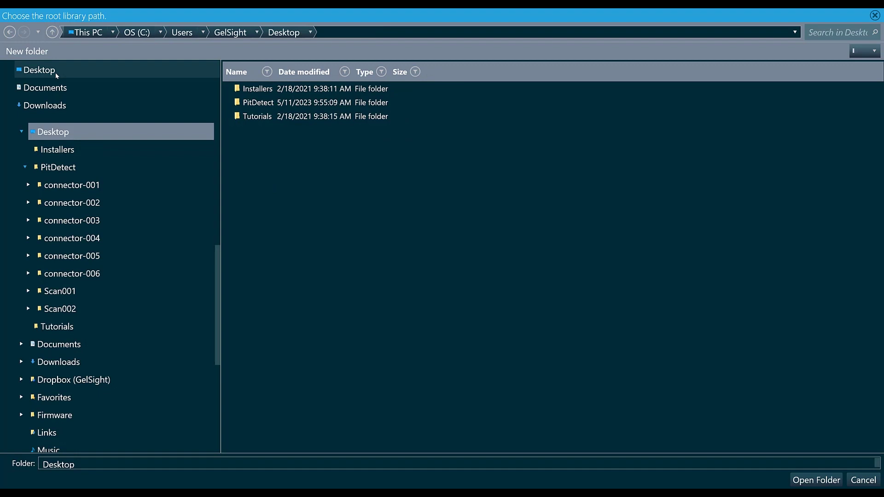
pyautogui.click(37, 53)
pyautogui.write('Surface')
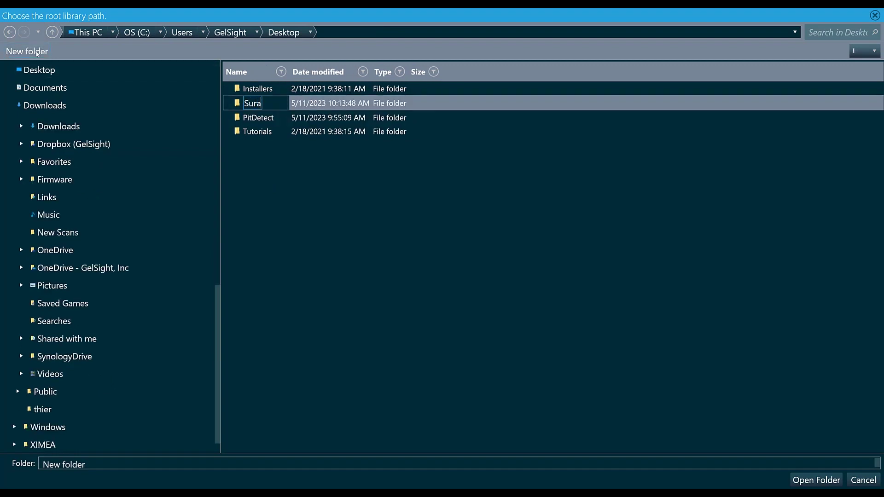
pyautogui.write('Roug')
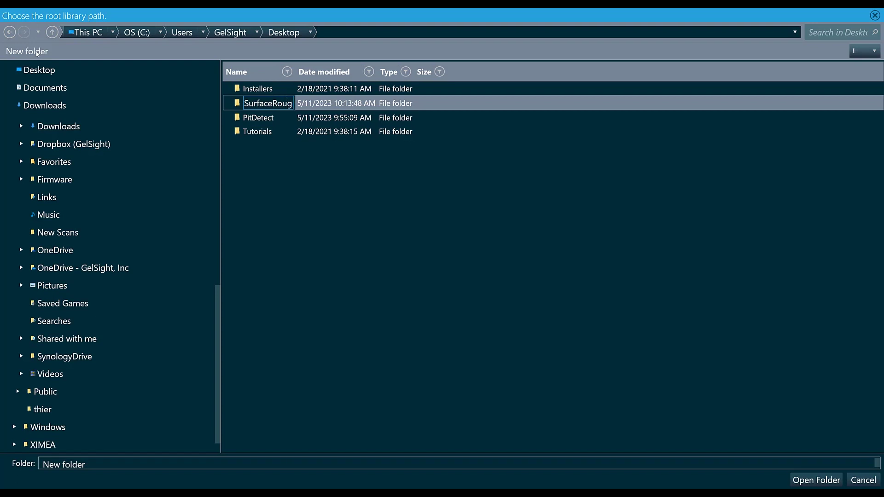
pyautogui.write('hness')
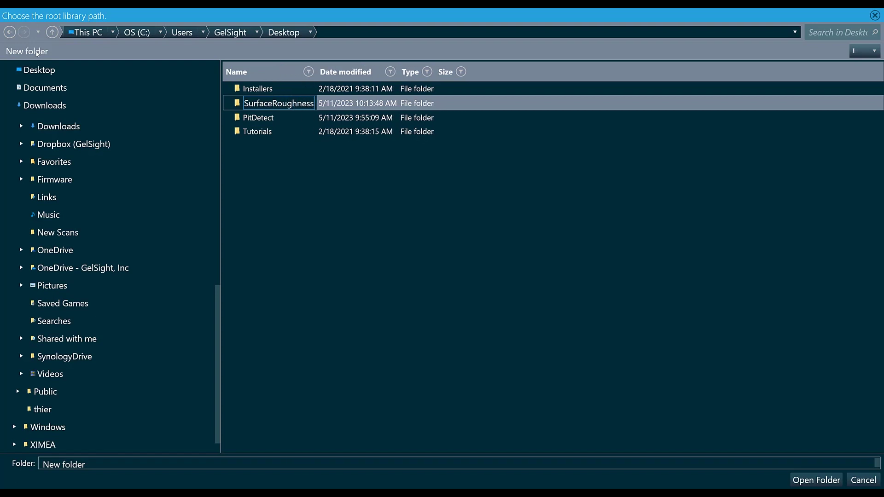
pyautogui.press('Return')
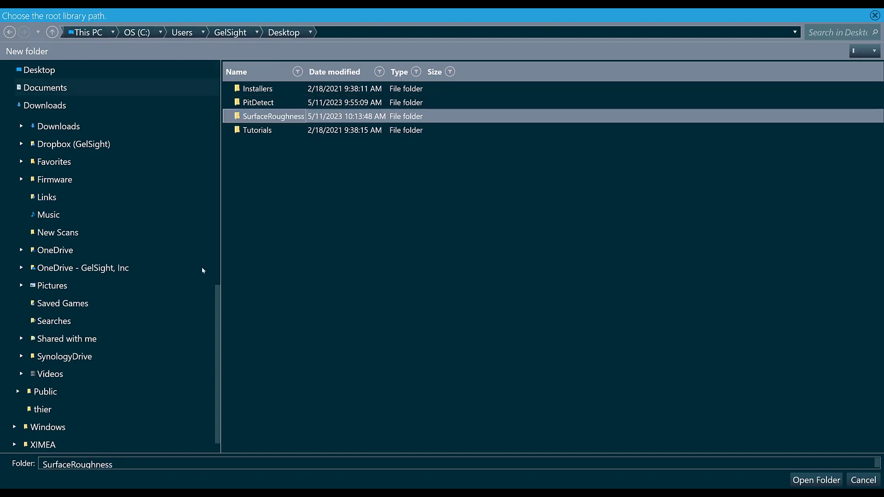
pyautogui.click(828, 481)
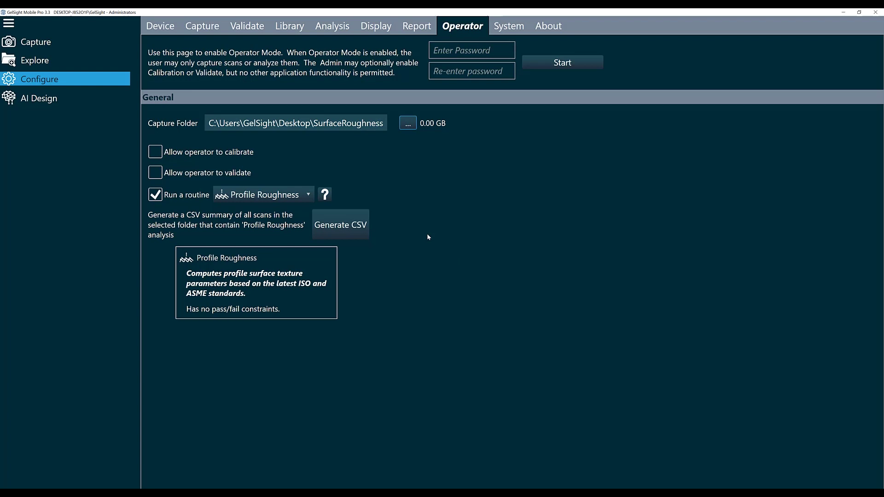
# - Allow operators to calibrate and validate, and choose Surface Roughness as the operator routine
pyautogui.click(157, 156)
pyautogui.click(155, 174)
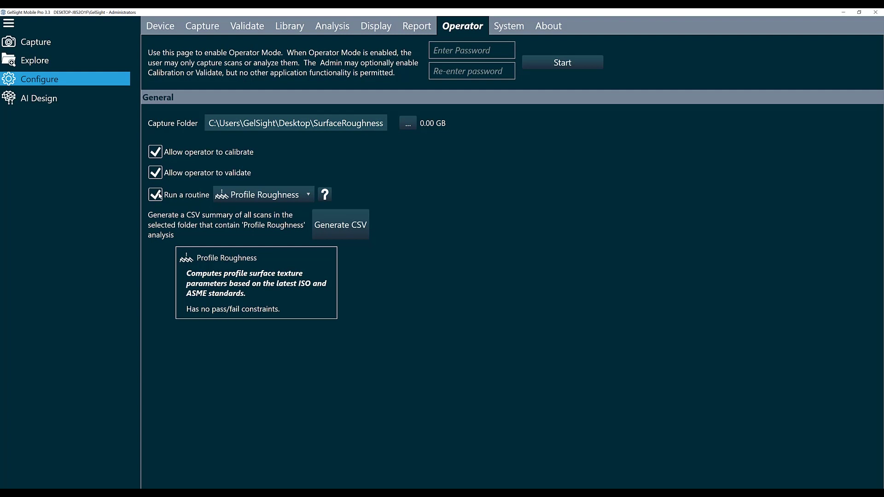
pyautogui.click(266, 198)
pyautogui.scroll(-2, 249, 299)
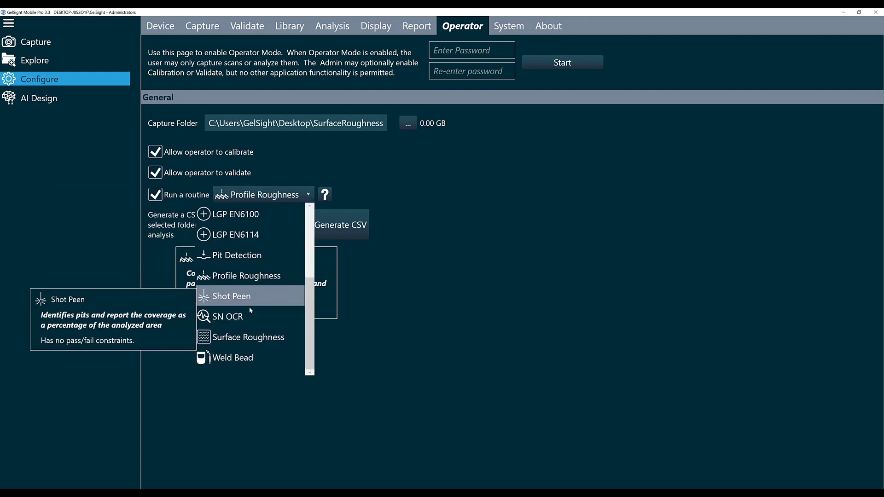
pyautogui.click(241, 341)
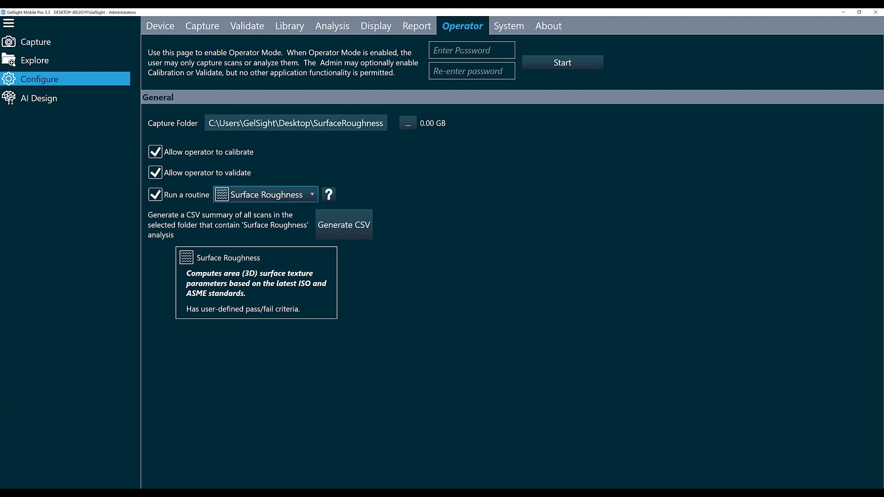
# - Enter and confirm the operator-mode password, then start operator mode
pyautogui.click(472, 51)
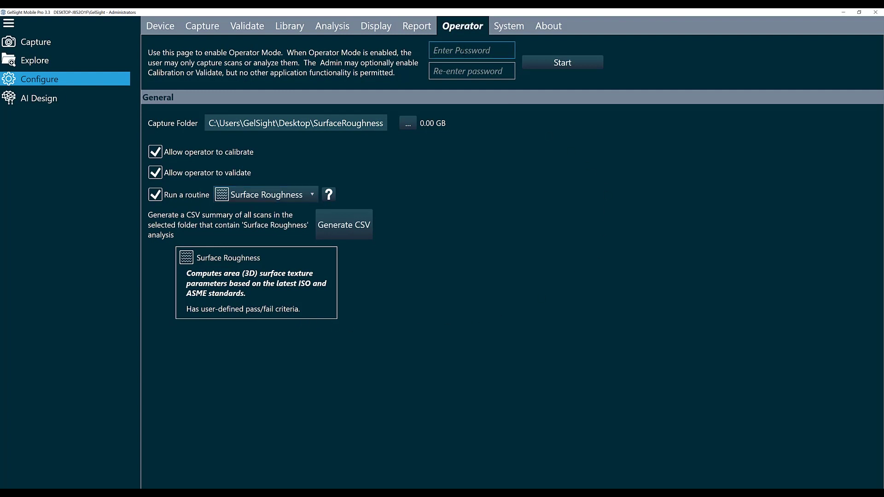
pyautogui.write('*********')
pyautogui.press('Tab')
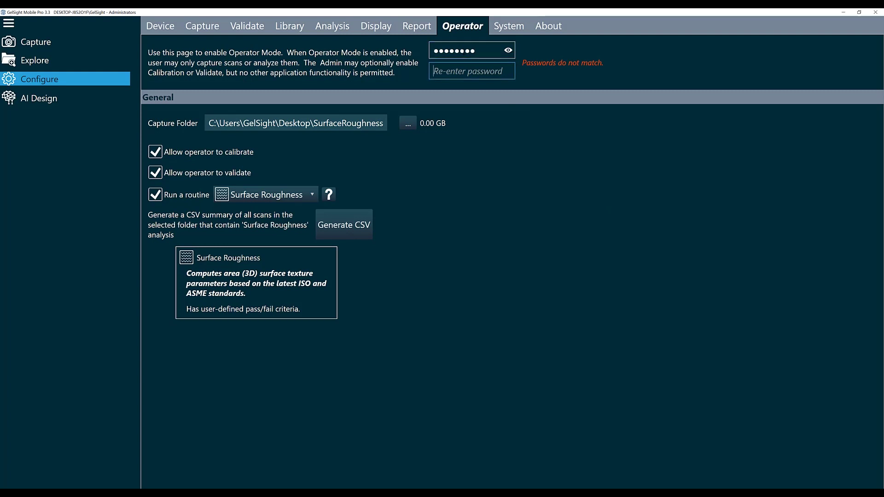
pyautogui.write('*********')
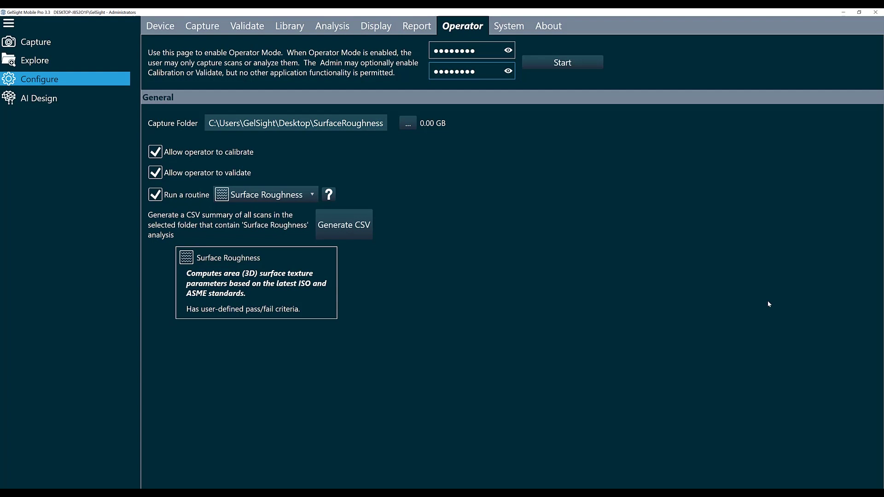
pyautogui.click(560, 63)
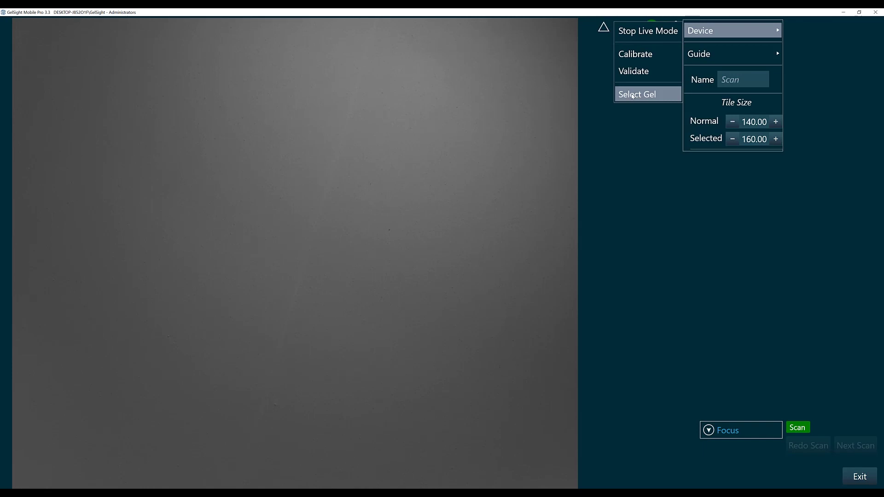
# - Set the capture guide to No Guide and name new scans 'scan'
pyautogui.moveTo(713, 56)
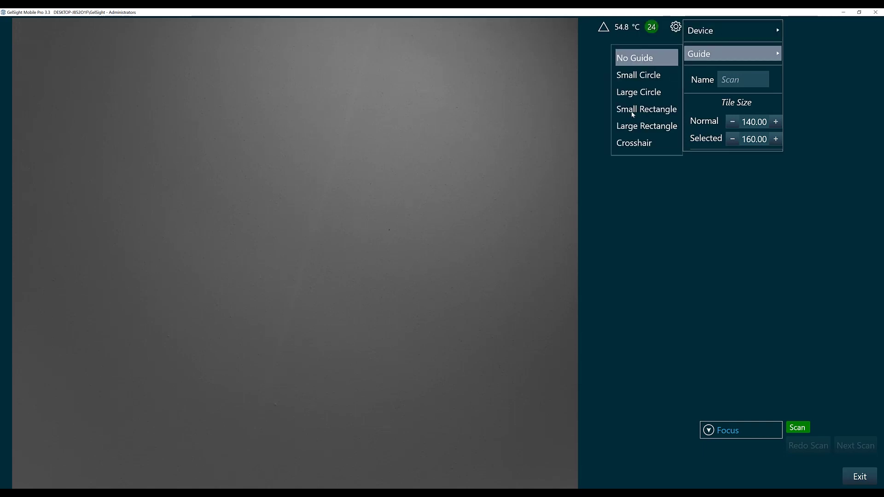
pyautogui.click(632, 113)
pyautogui.click(653, 58)
pyautogui.click(738, 75)
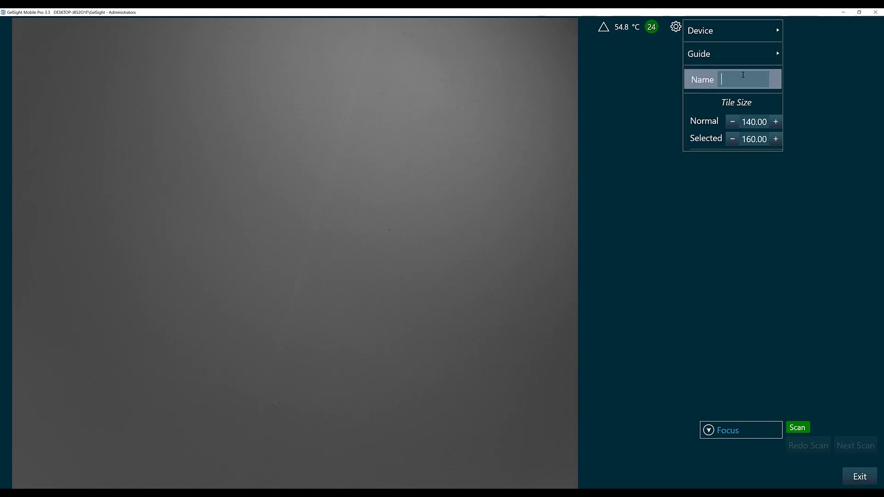
pyautogui.write('scan')
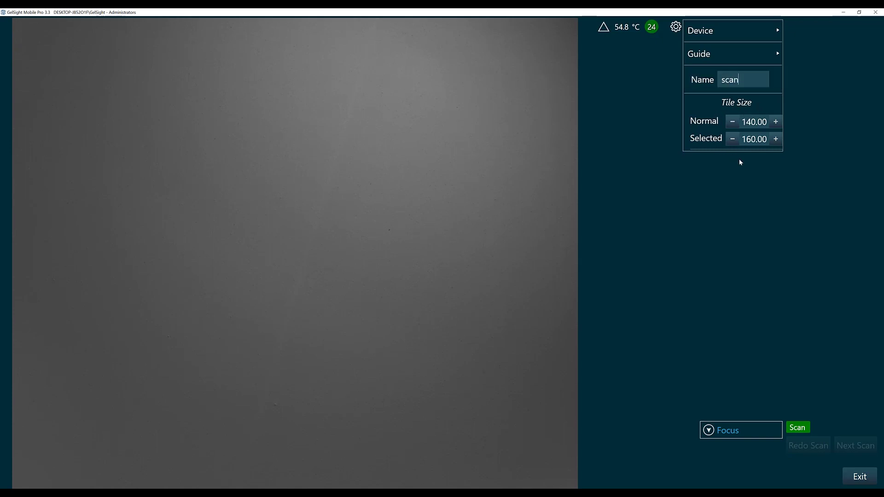
pyautogui.click(718, 247)
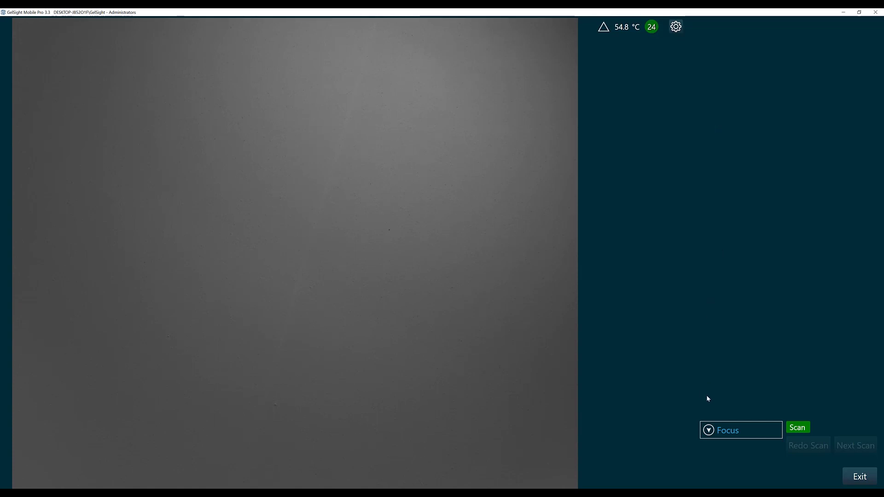
# - Expand the focus settings and capture scan001, passing with Sa 13.29 µm and Sz 107.67 µm
pyautogui.click(709, 430)
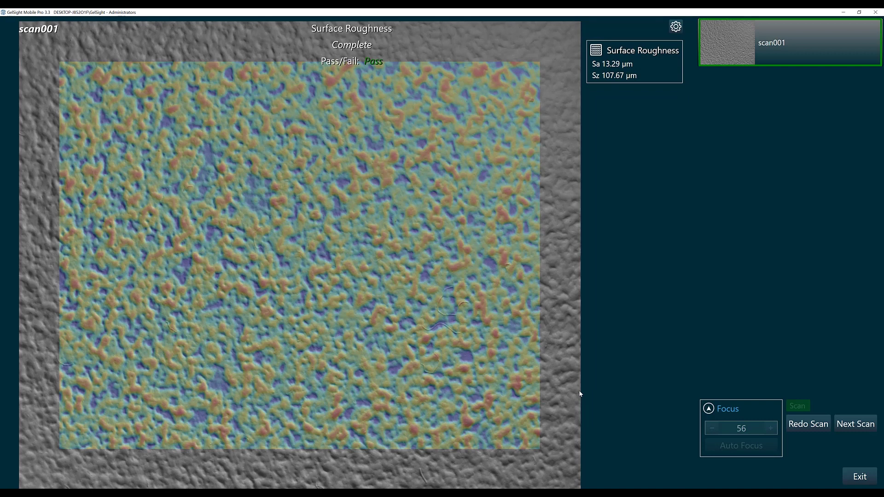
# - Return to the live camera and capture scan002, which fails with Sa 0.76 µm
pyautogui.click(847, 424)
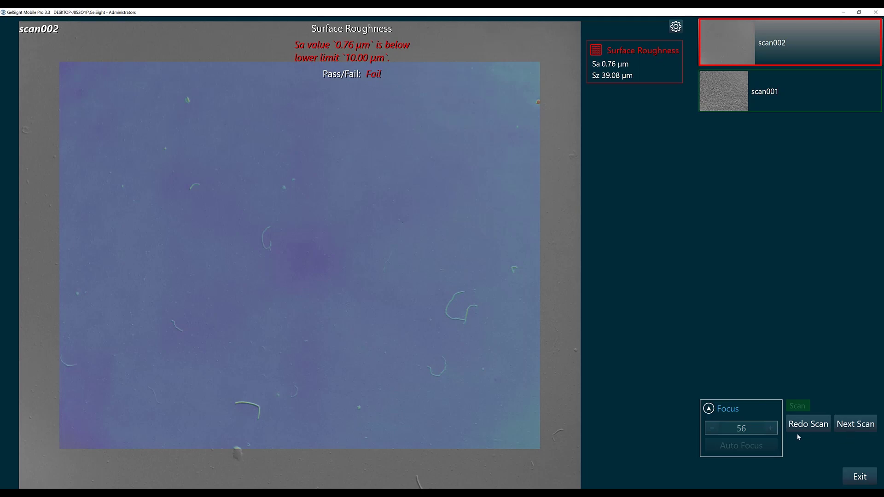
# - Capture scan003 (Sa 13.36 µm, Pass), then exit operator mode using the operator password
pyautogui.click(849, 425)
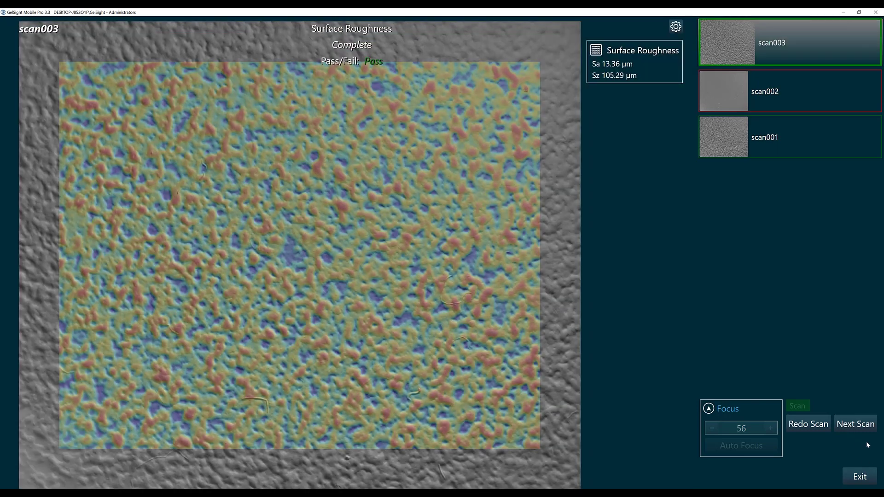
pyautogui.click(858, 478)
pyautogui.write('gels')
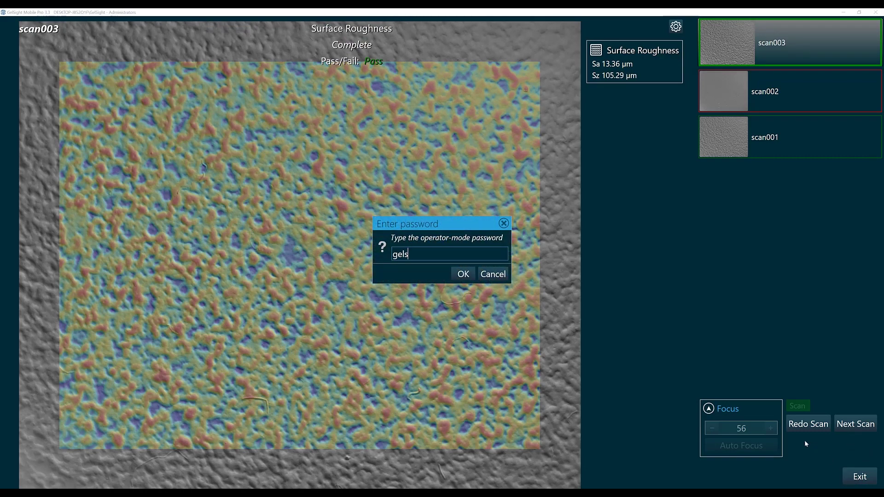
pyautogui.write('ight')
pyautogui.press('Return')
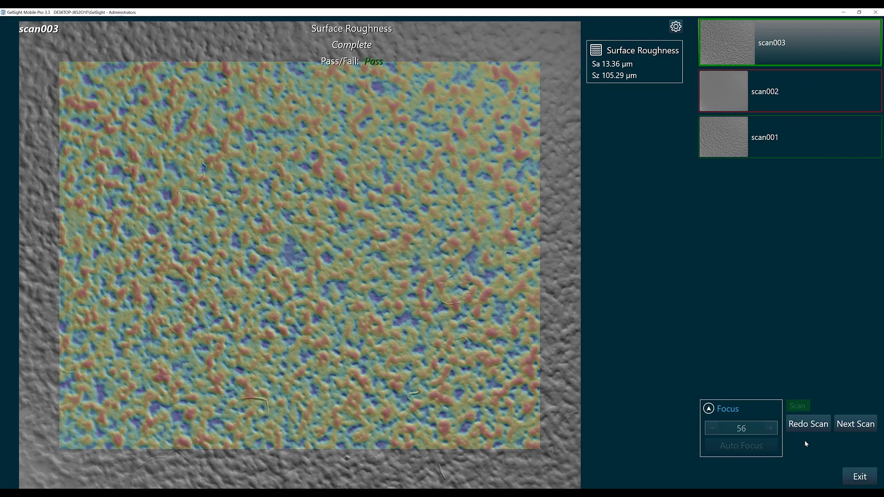